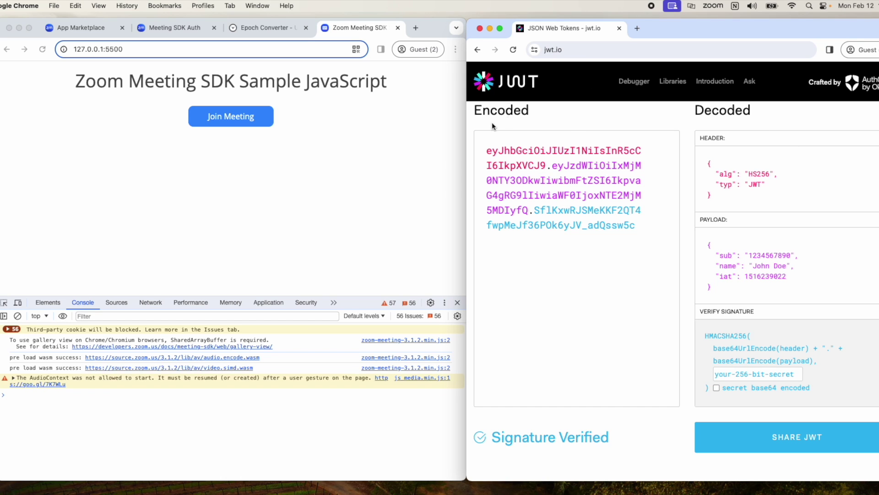
Bring up Zoom's Meeting SDK authorization docs beside jwt.io, passing through the Epoch Converter tab.
click(264, 28)
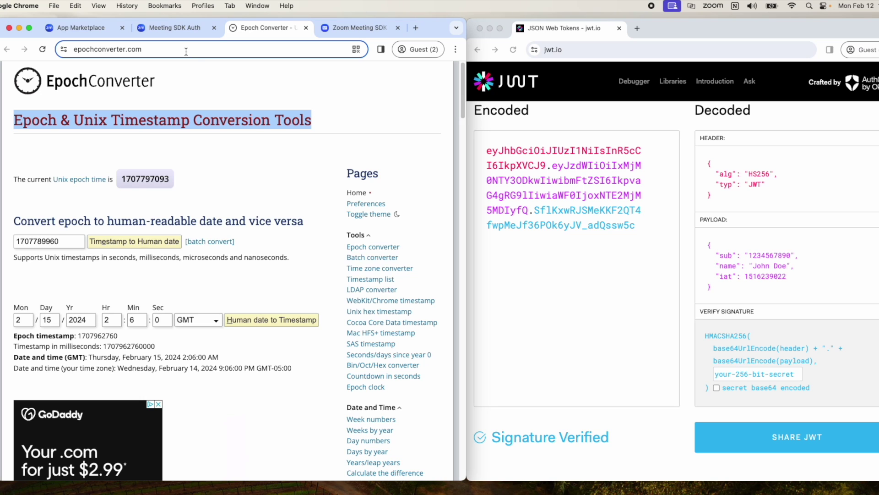
key(ctrl+shift+Tab)
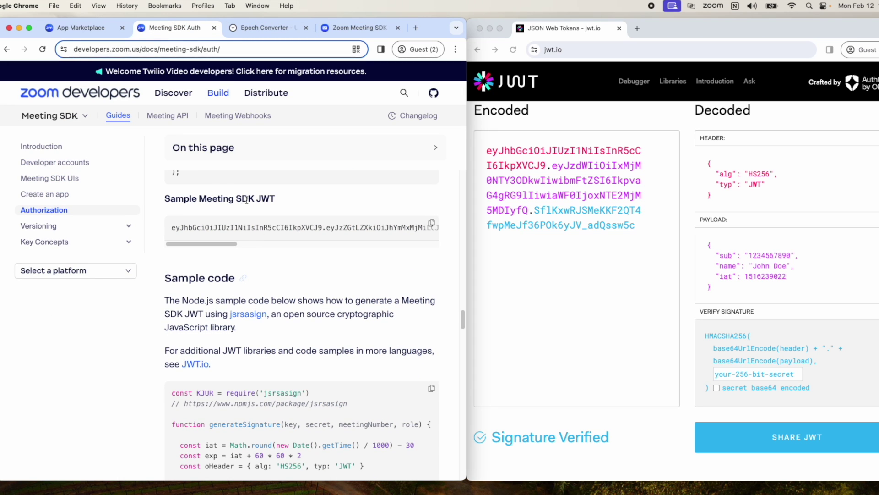
Replace jwt.io's example encoded token with Zoom's copied sample Meeting SDK JWT.
click(432, 223)
click(659, 241)
drag(649, 230, 488, 154)
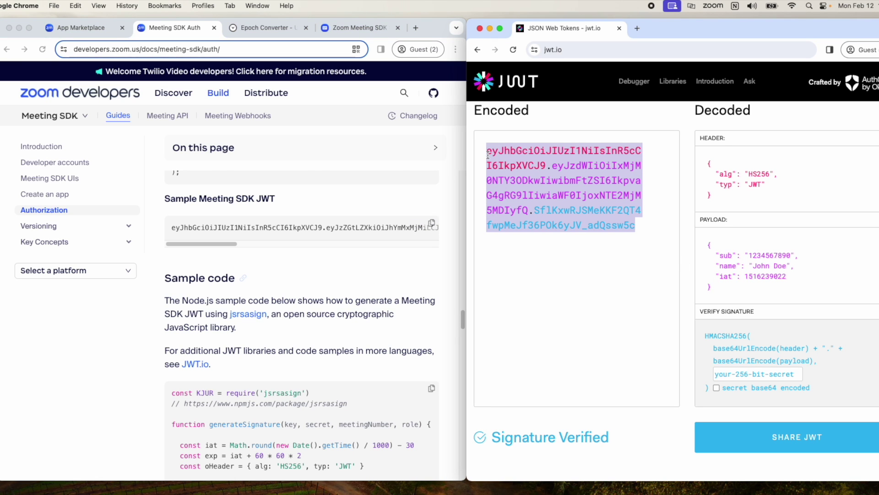
key(super+v)
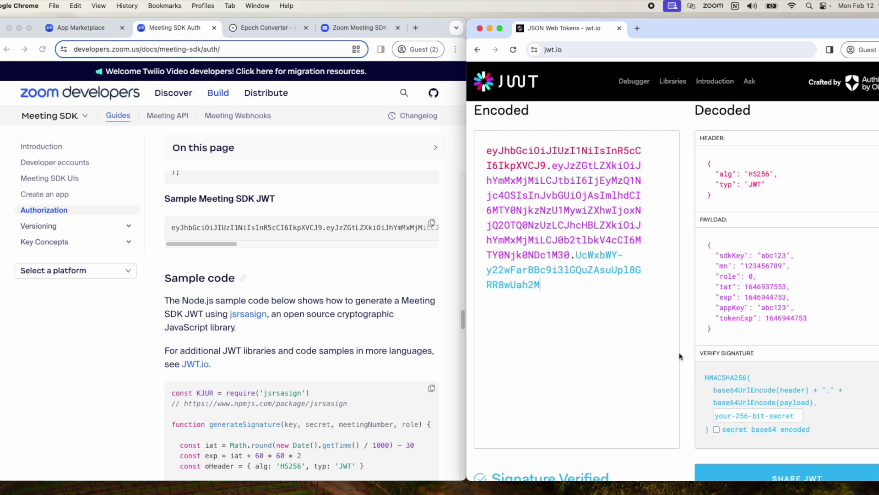
click(105, 27)
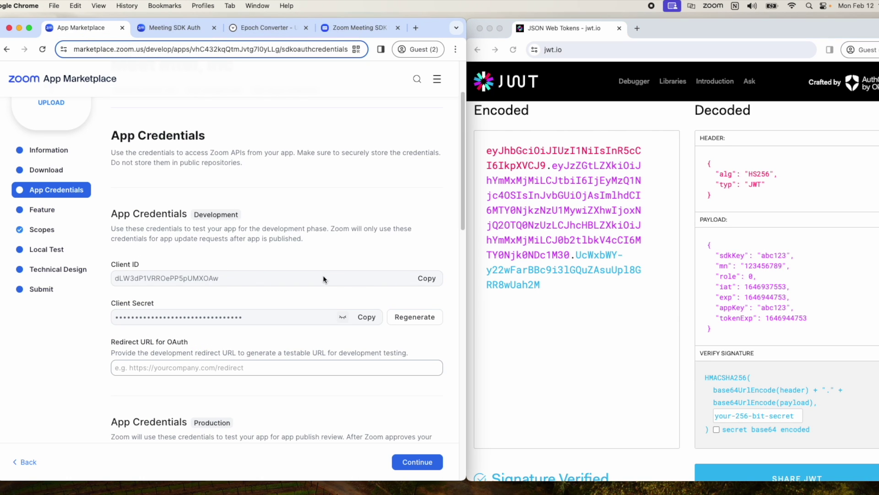
click(426, 279)
click(783, 262)
drag(787, 255, 763, 257)
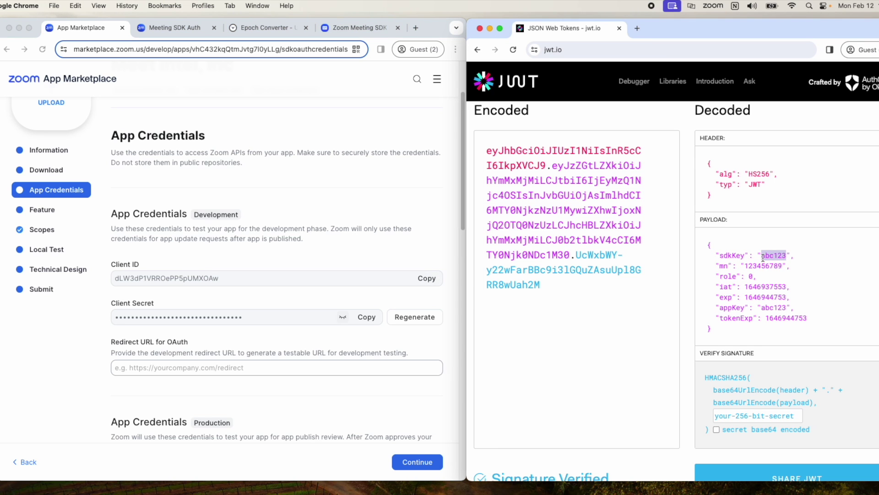
key(super+v)
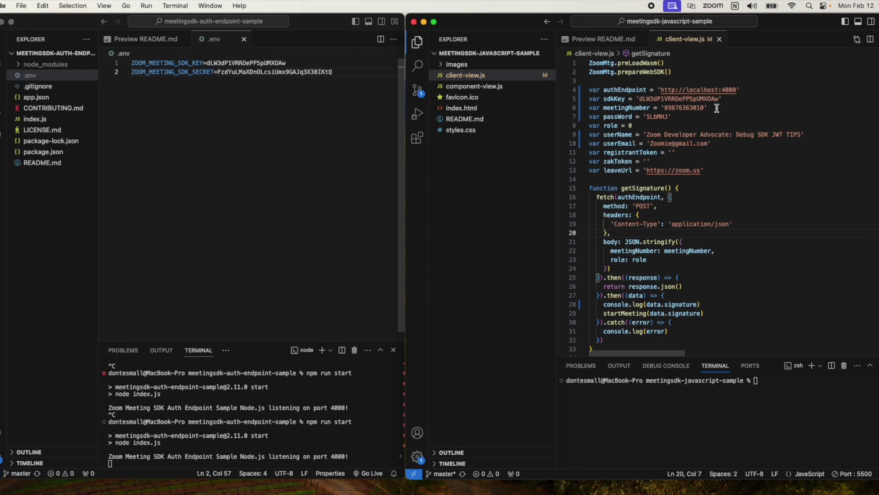
drag(705, 108, 666, 106)
key(ctrl+Right)
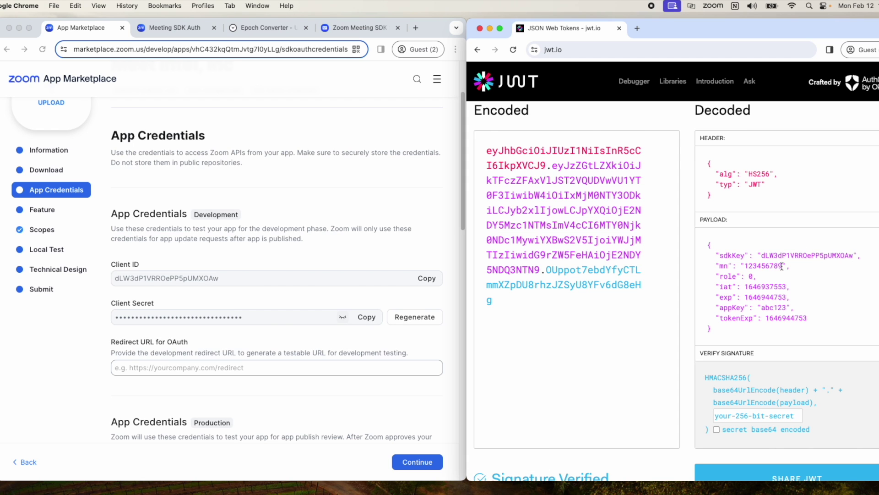
drag(782, 266, 747, 264)
key(super+v)
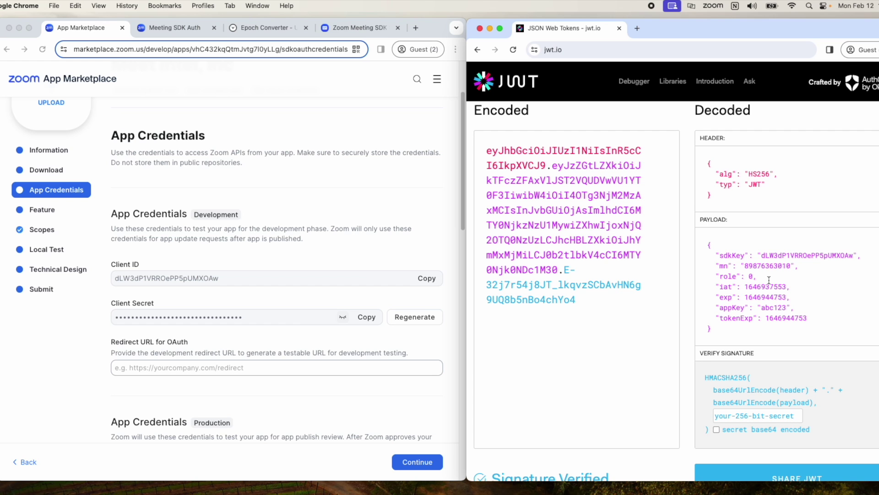
click(249, 28)
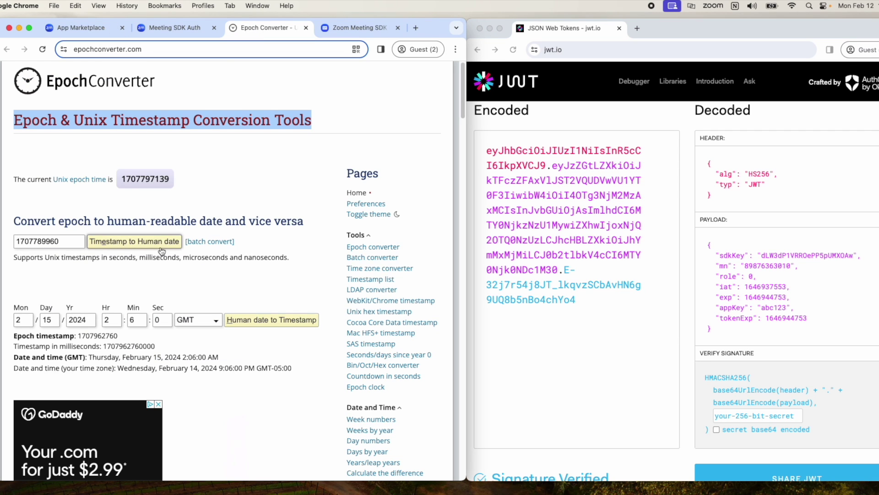
Copy the current Unix epoch time from Epoch Converter.
drag(172, 184, 123, 177)
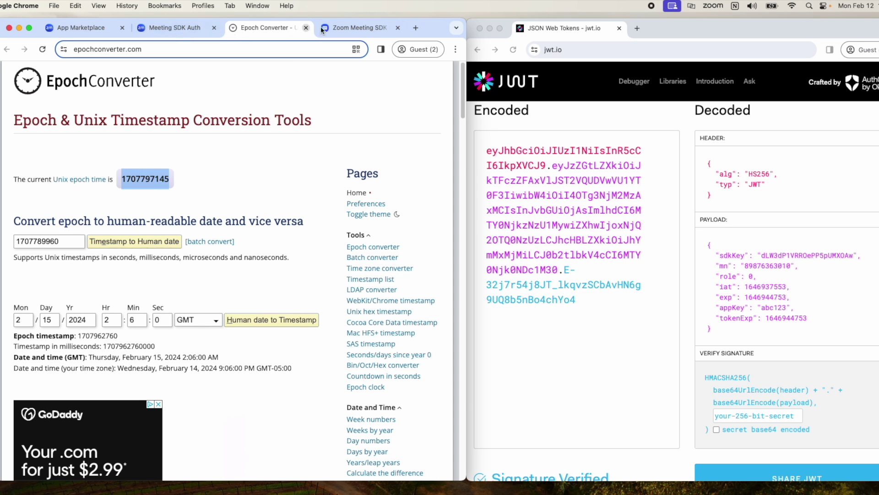
click(181, 28)
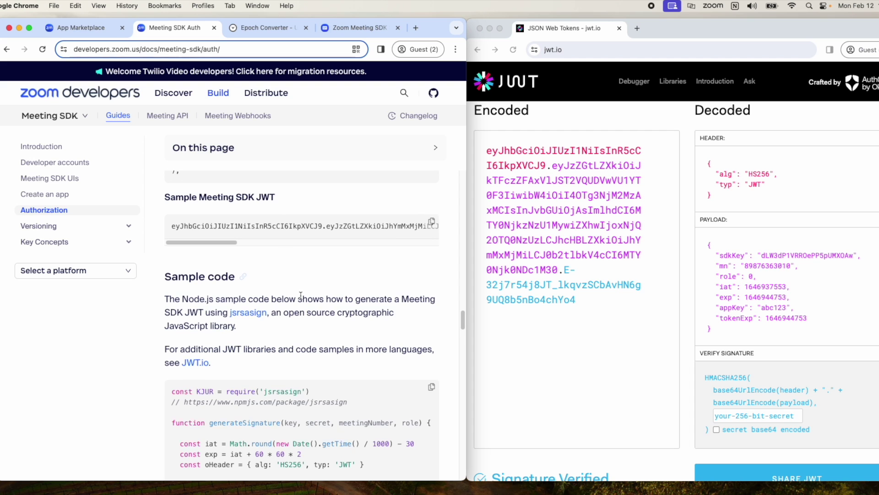
scroll(288, 291, down, 2)
scroll(293, 293, up, 7)
scroll(301, 295, up, 6)
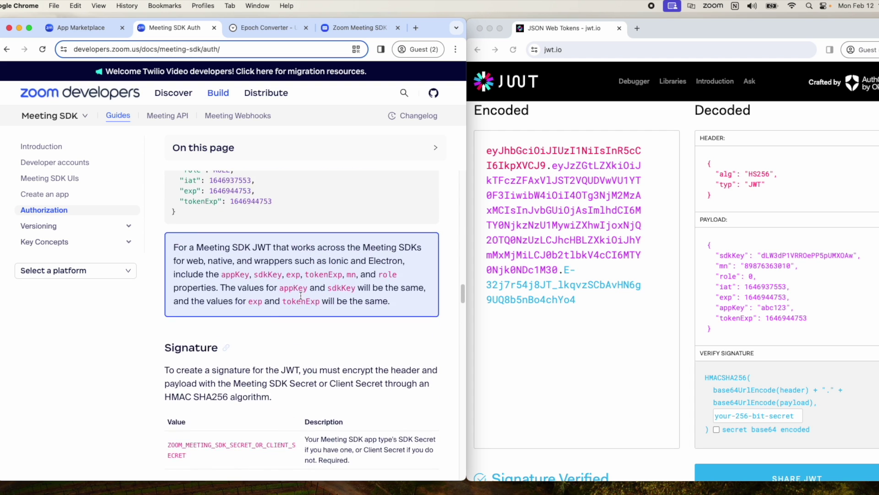
scroll(301, 300, up, 1)
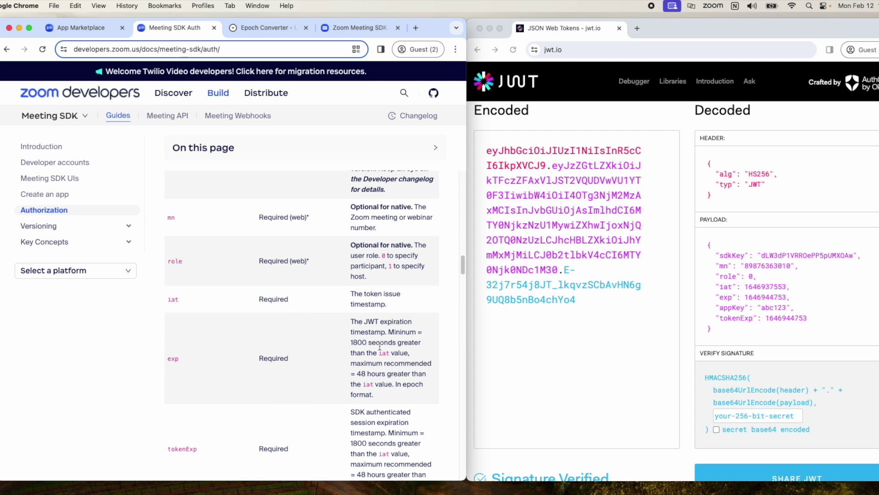
drag(428, 306, 257, 300)
click(774, 300)
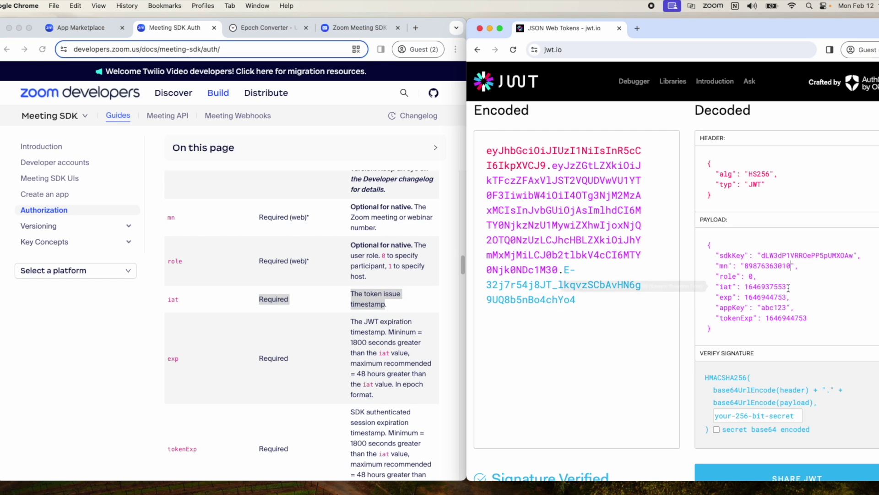
drag(787, 287, 745, 285)
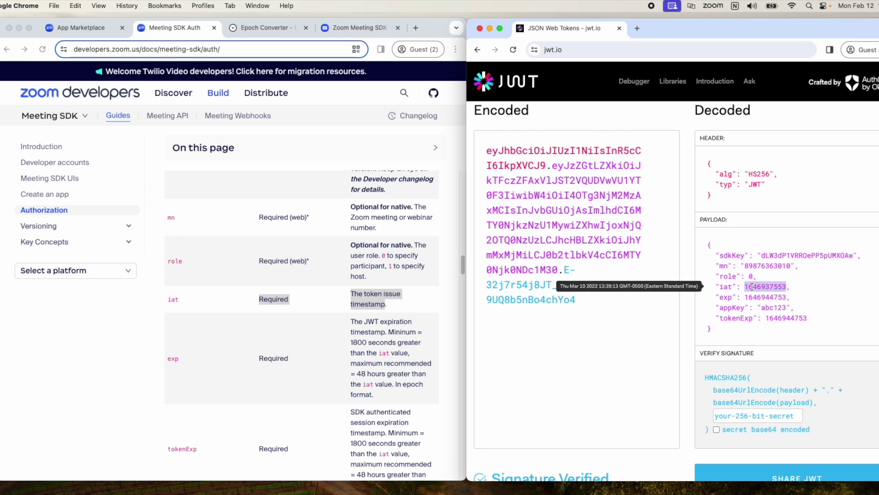
key(super+v)
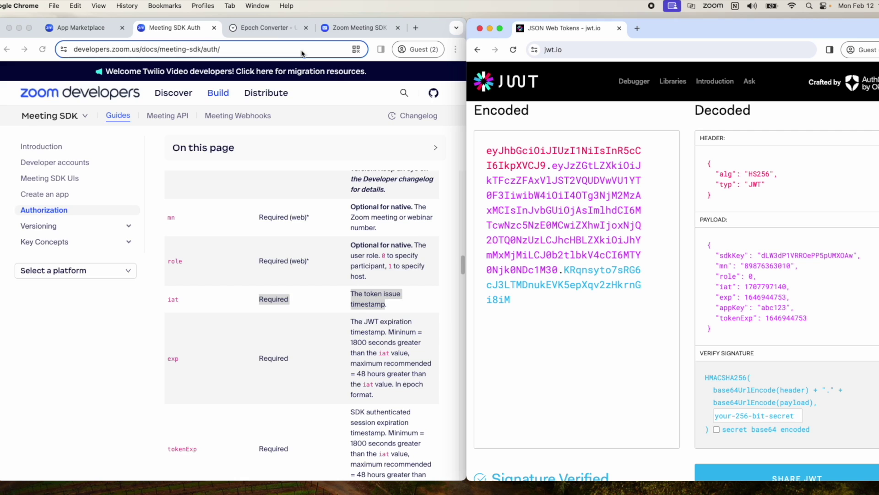
Recheck the Epoch Converter, SDK sample and authorization docs pages, clearing the docs highlight.
click(272, 31)
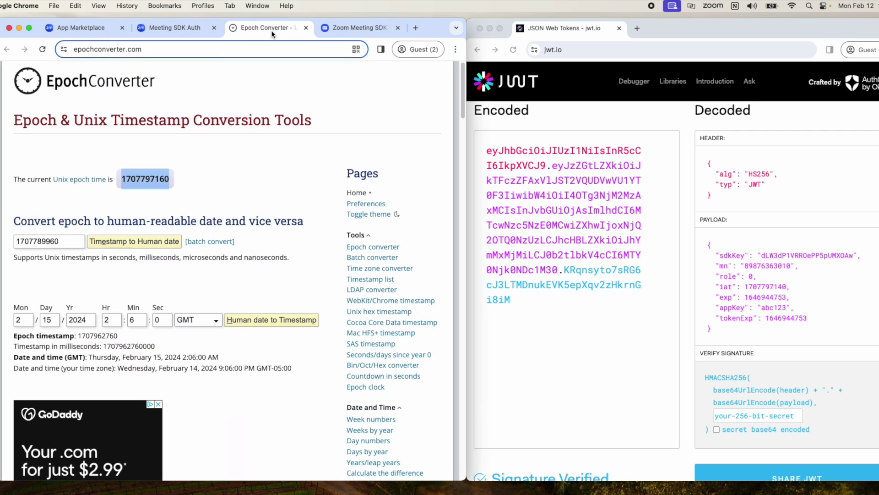
click(335, 34)
click(183, 29)
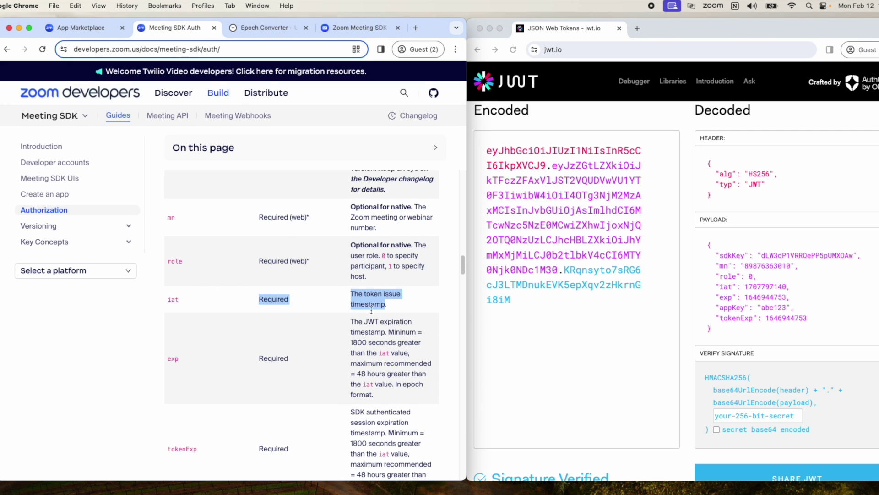
scroll(371, 311, down, 1)
click(388, 327)
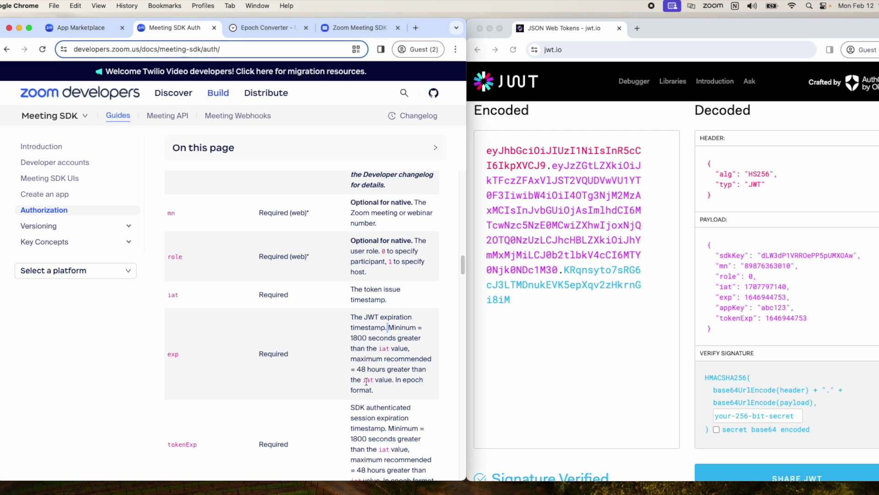
click(256, 29)
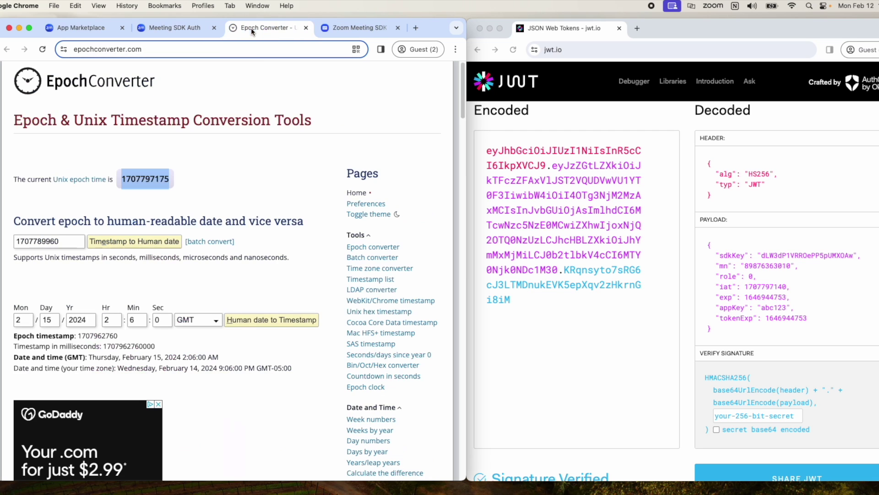
click(256, 319)
click(43, 49)
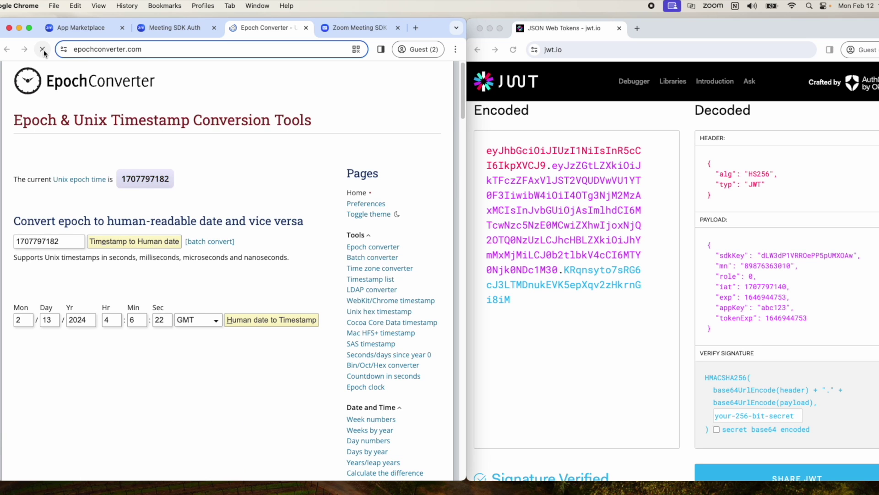
drag(173, 180, 123, 180)
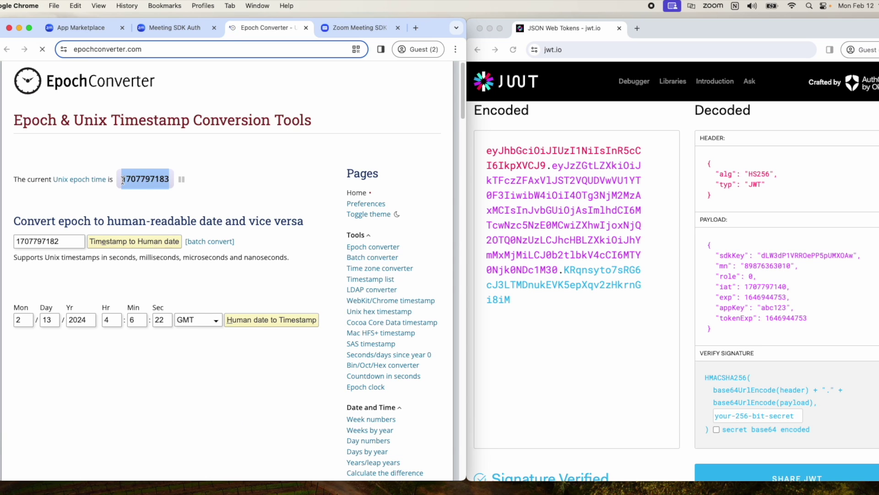
click(709, 298)
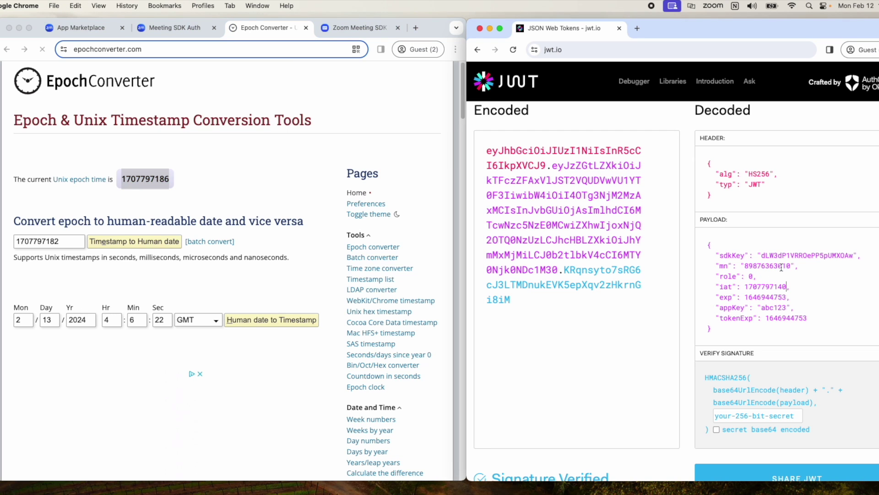
mouse_move(787, 287)
drag(786, 287, 746, 286)
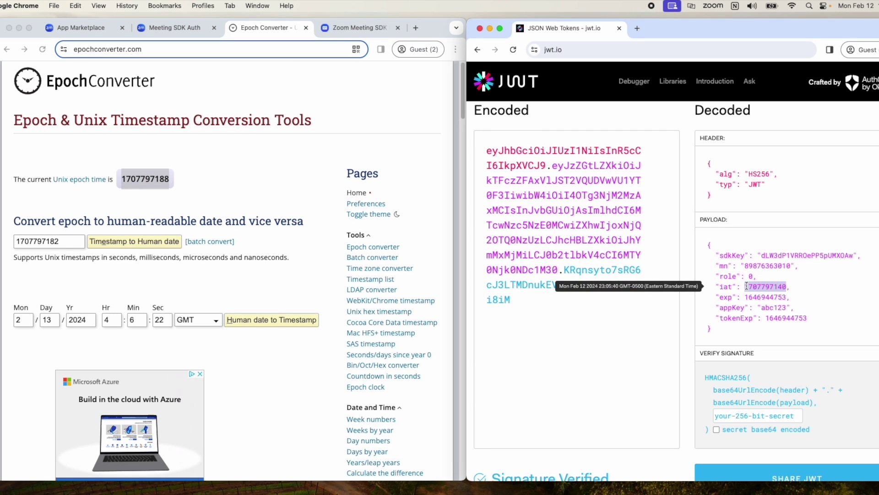
key(super+v)
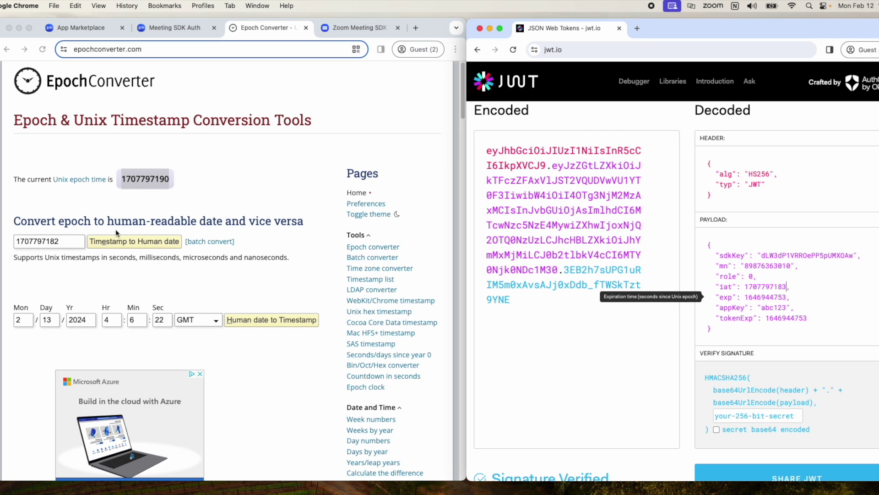
click(243, 320)
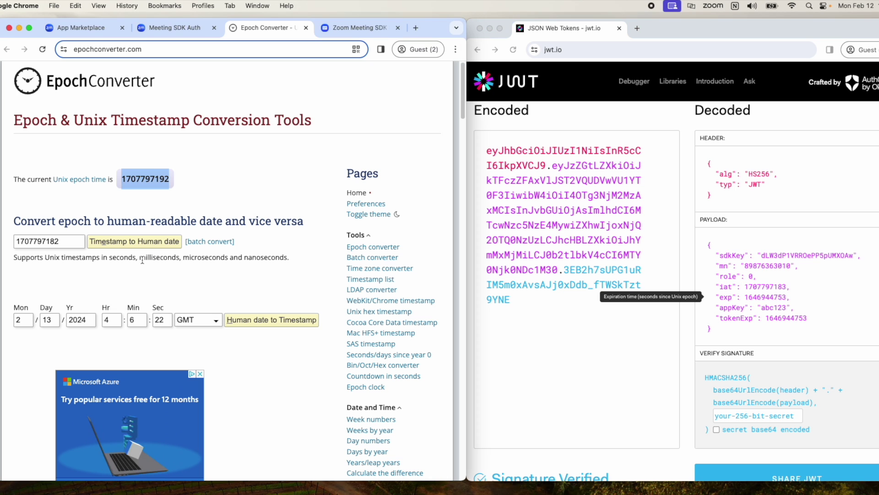
click(243, 320)
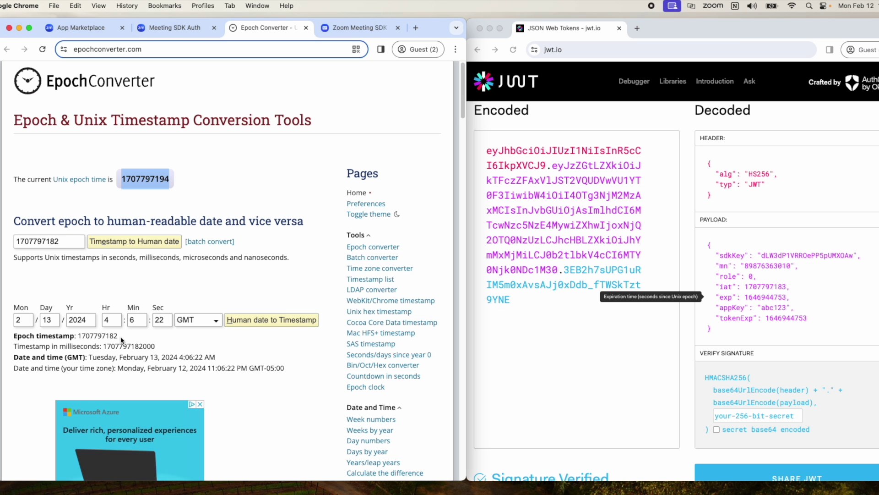
click(56, 319)
key(BackSpace)
text(4)
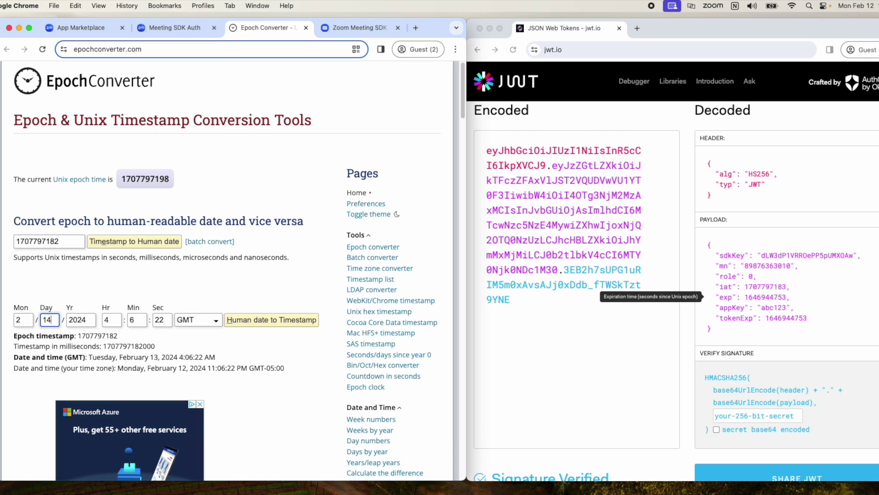
key(Return)
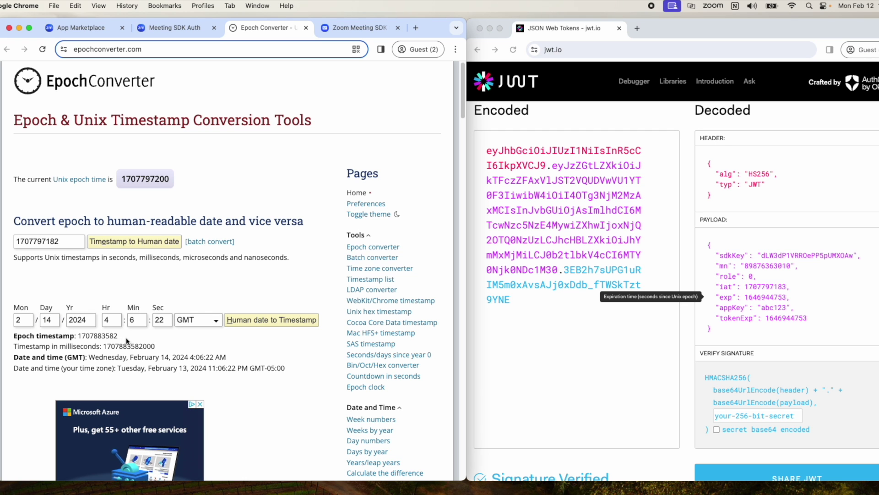
drag(120, 336, 77, 336)
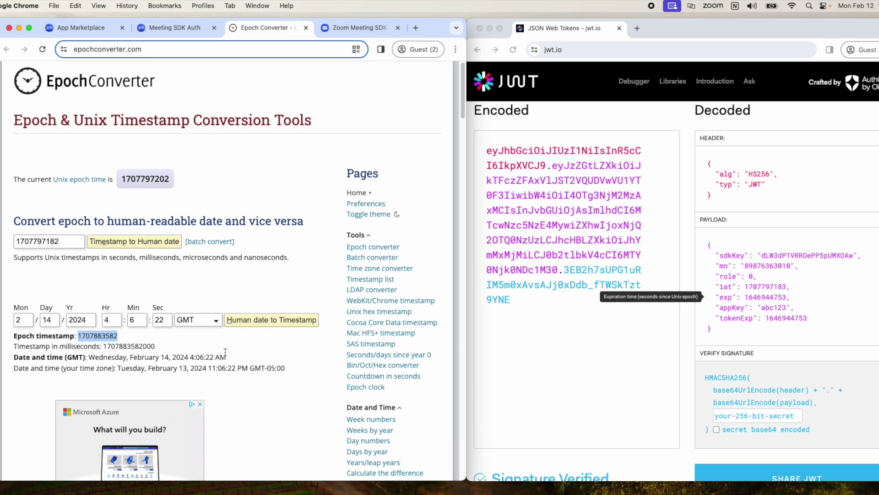
key(super+c)
click(761, 323)
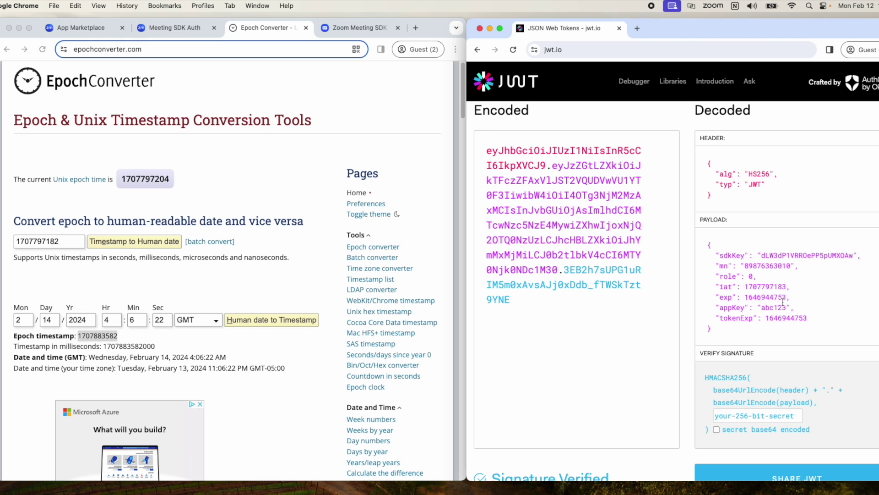
drag(787, 297, 747, 297)
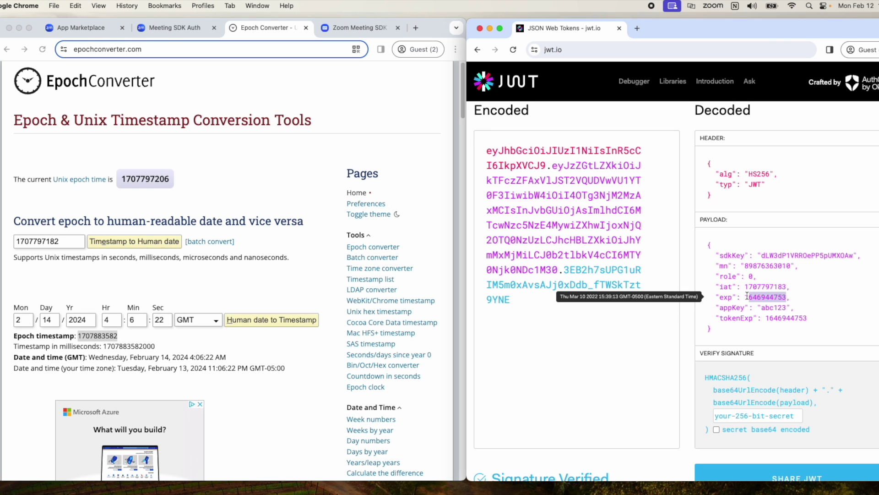
key(super+v)
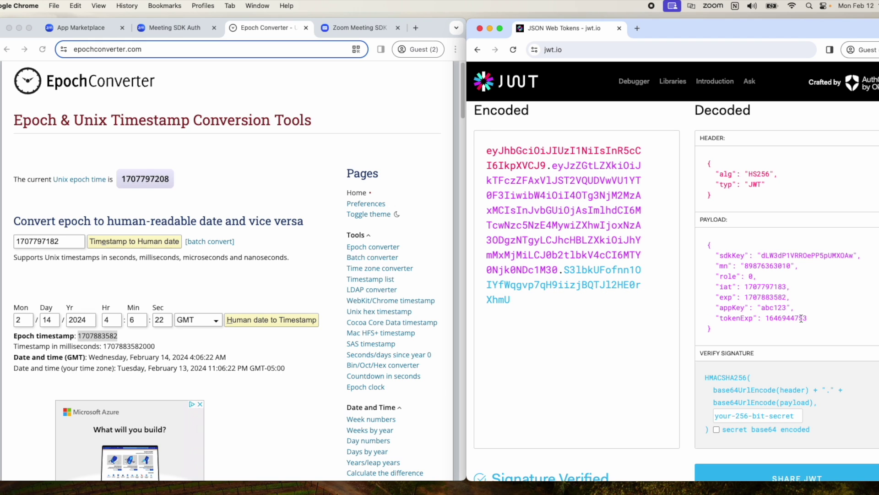
drag(807, 318, 785, 322)
drag(812, 292, 713, 283)
key(super+v)
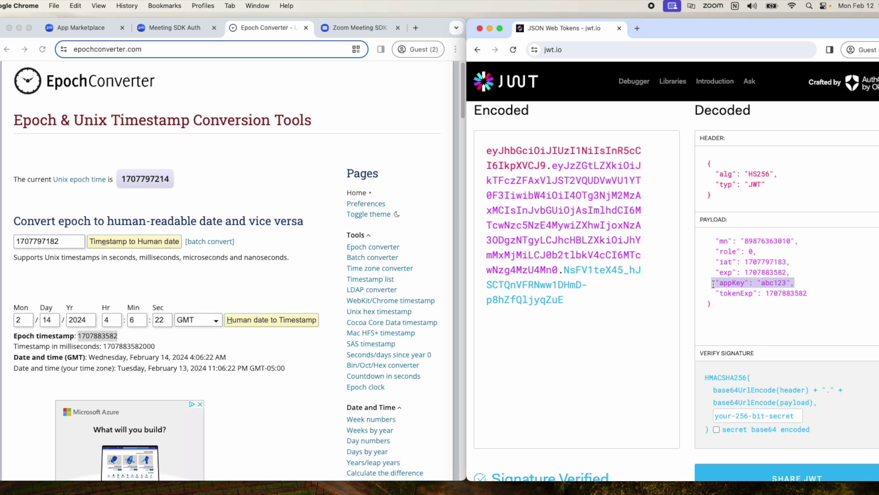
key(BackSpace)
key(BackSpace)
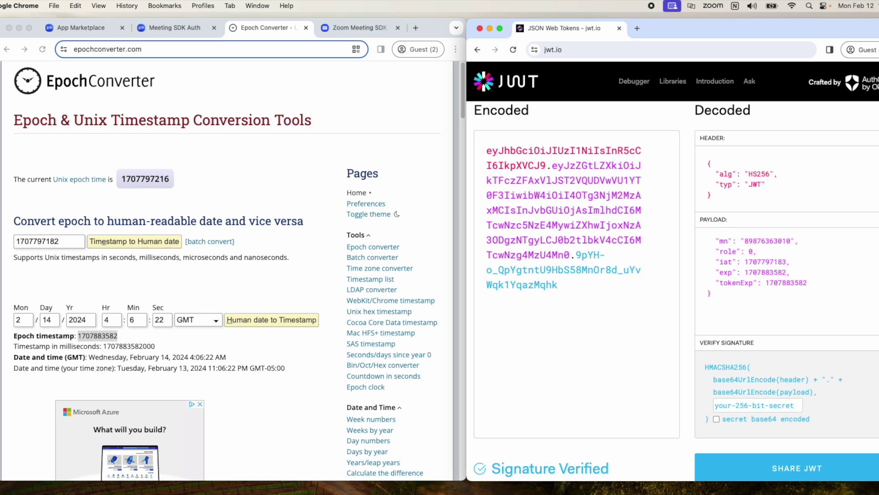
Paste the app's Client Secret into jwt.io's signing secret box and select the signed encoded token.
click(75, 26)
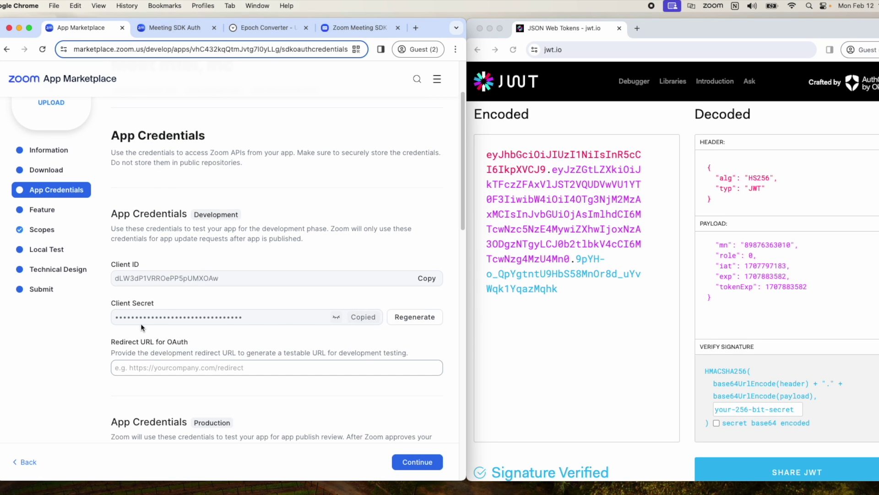
scroll(676, 376, down, 3)
click(758, 342)
key(super+a)
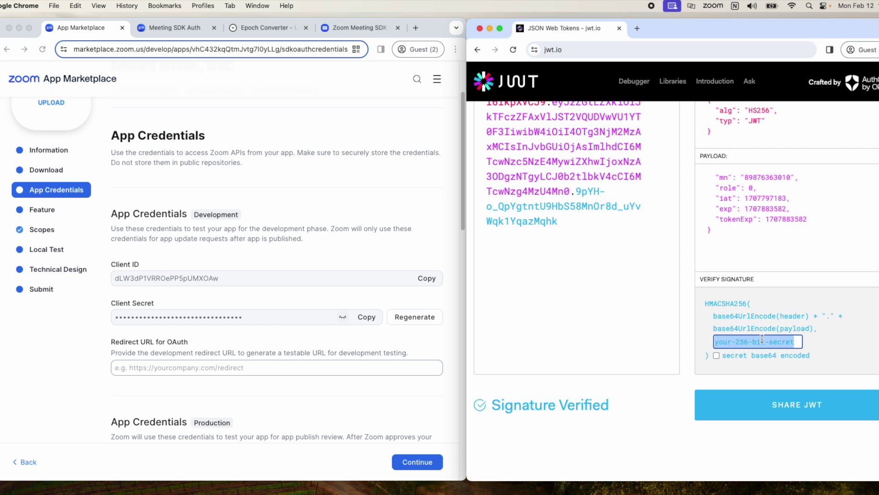
key(super+v)
scroll(556, 290, up, 1)
drag(523, 270, 474, 132)
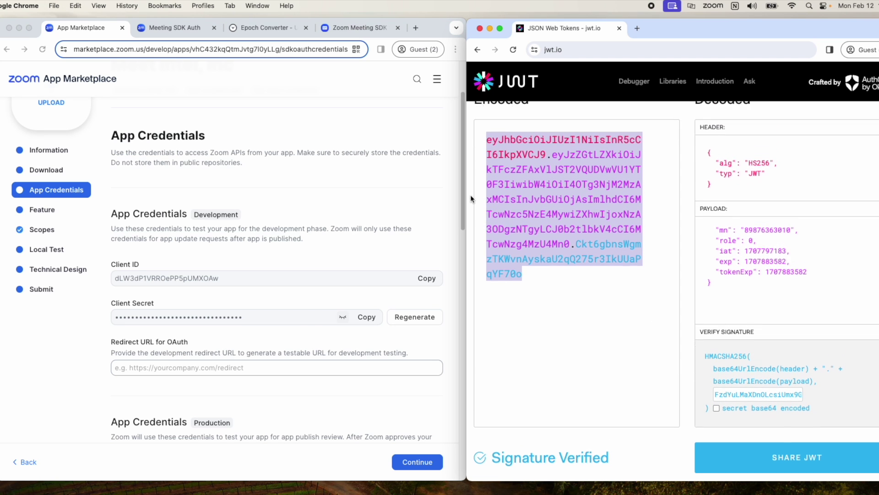
scroll(472, 192, up, 2)
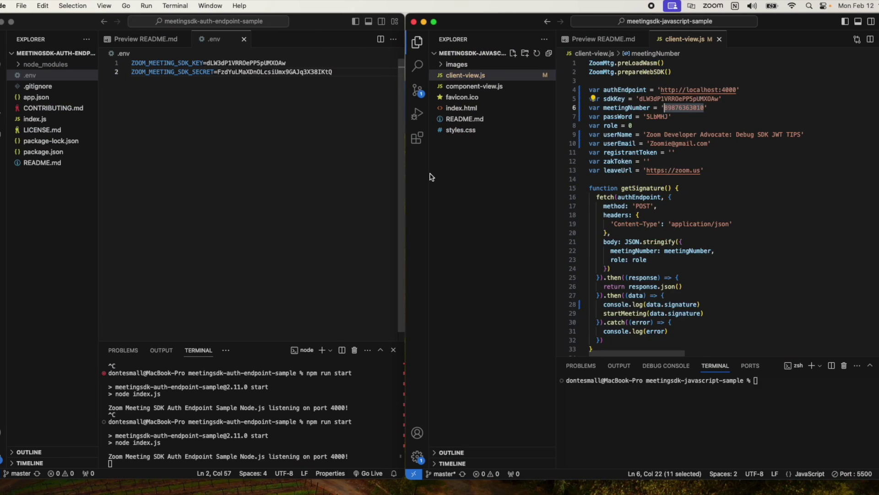
Replace getSignature's fetch block in client-view.js with startMeeting("NoVlaue").
scroll(564, 236, down, 2)
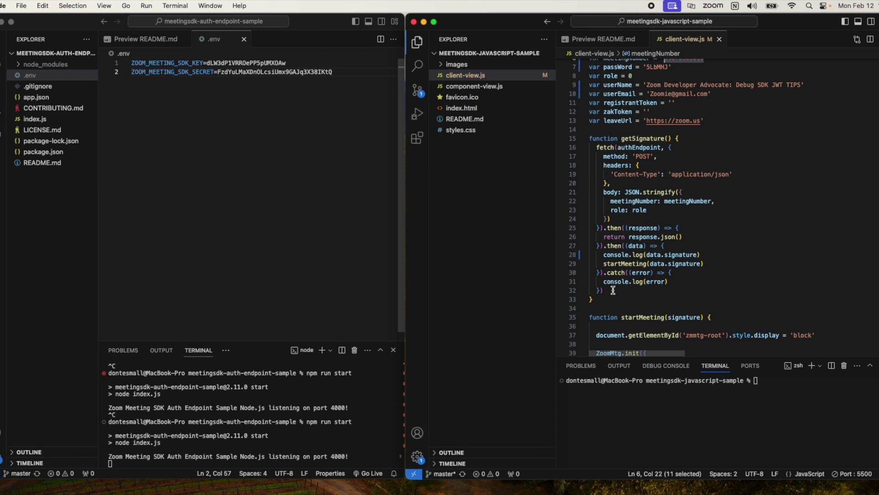
drag(612, 291, 594, 150)
key(BackSpace)
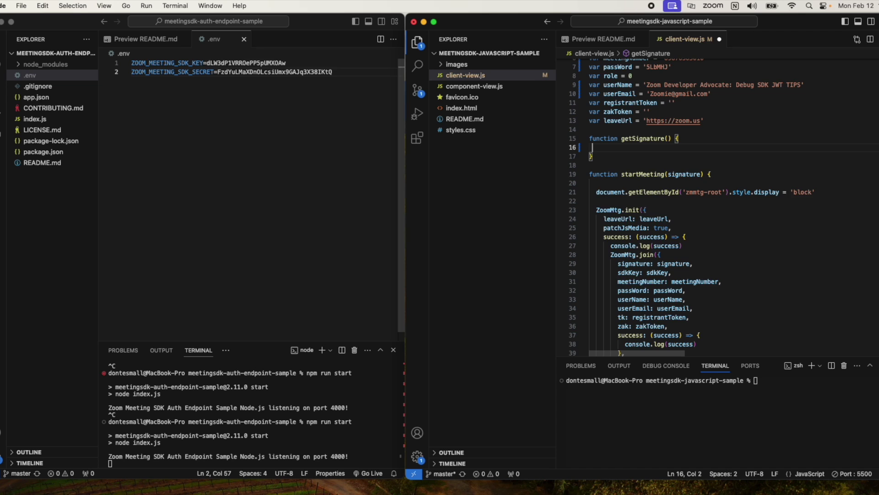
text(c)
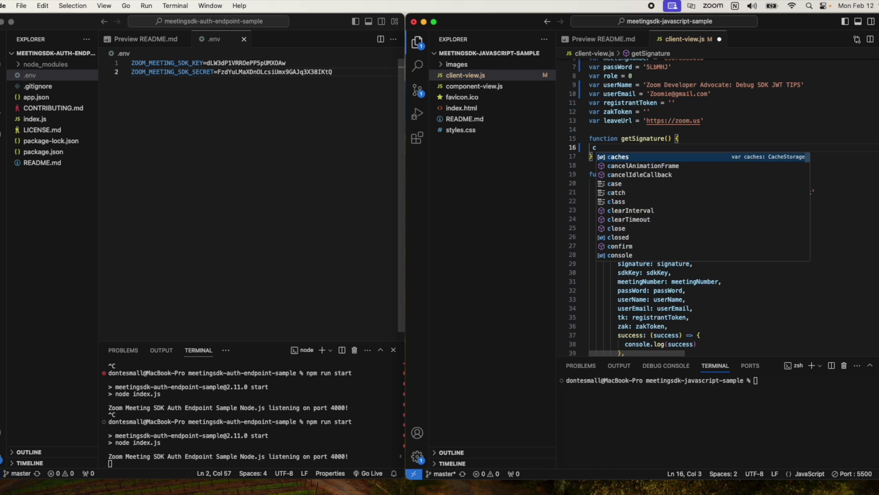
key(BackSpace)
text(startMeeting)
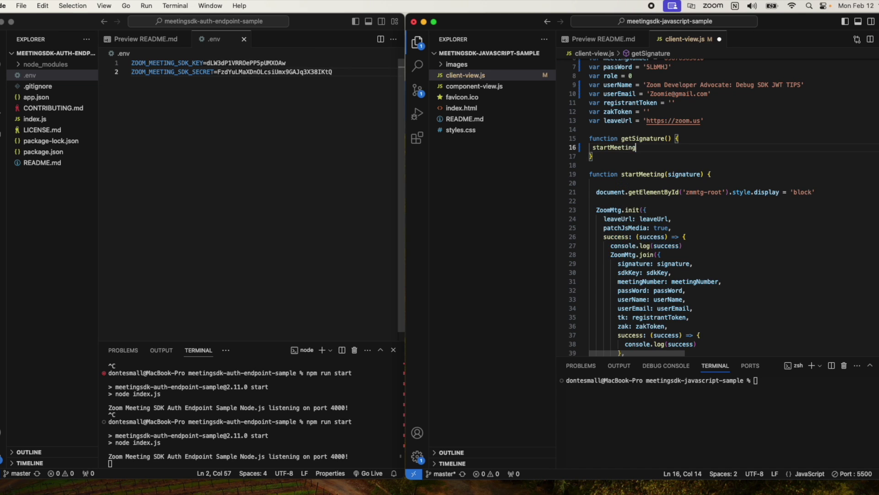
text((")
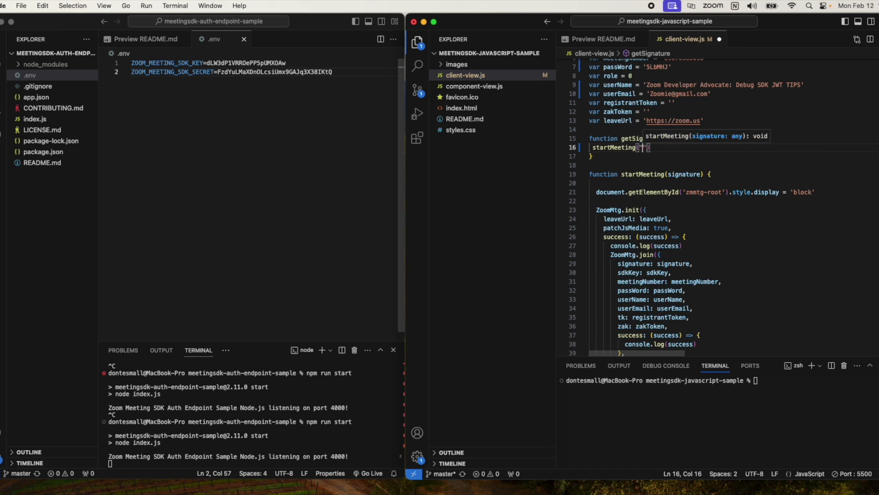
text(NoVlaue)
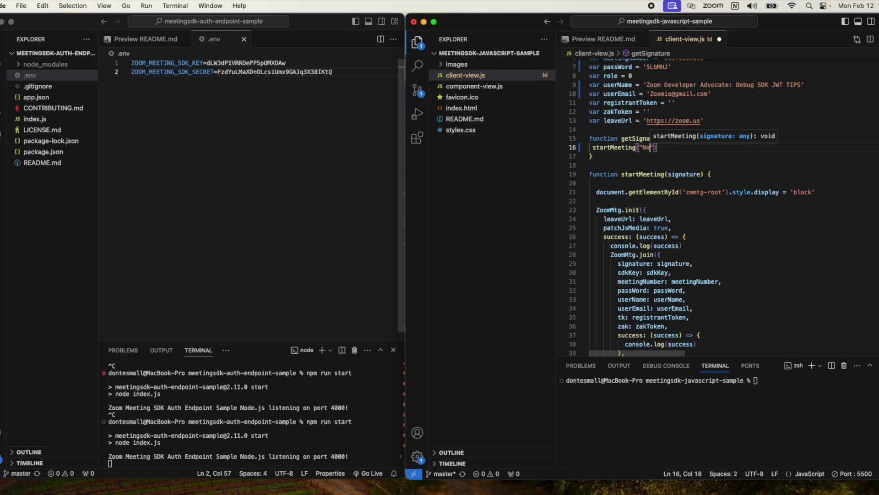
key(BackSpace)
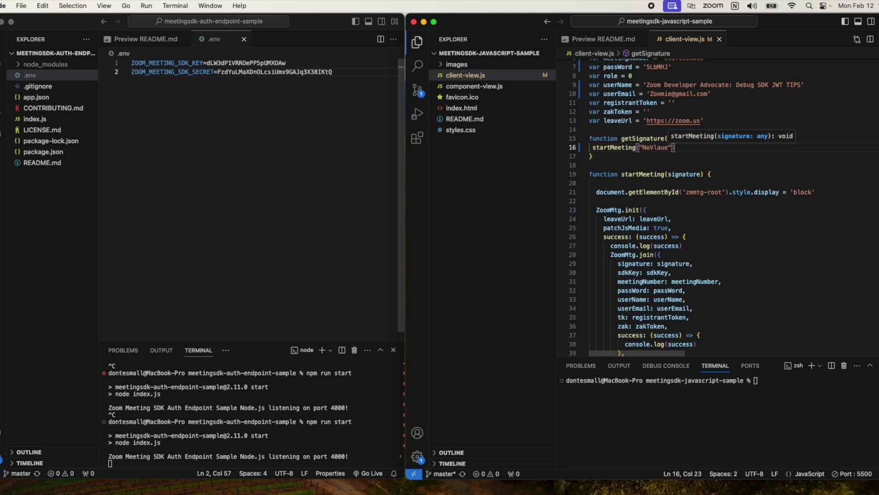
key(ctrl+Right)
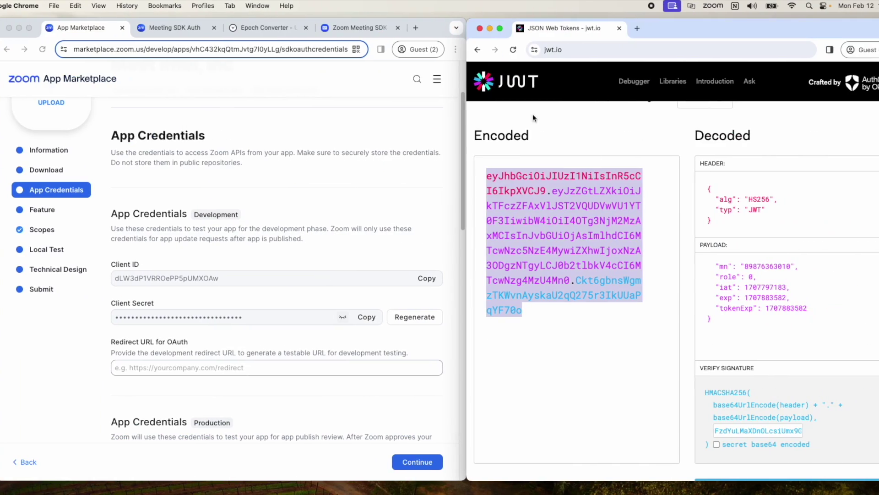
Reload the Meeting SDK sample and join, getting the 'Signature is invalid' error.
click(358, 28)
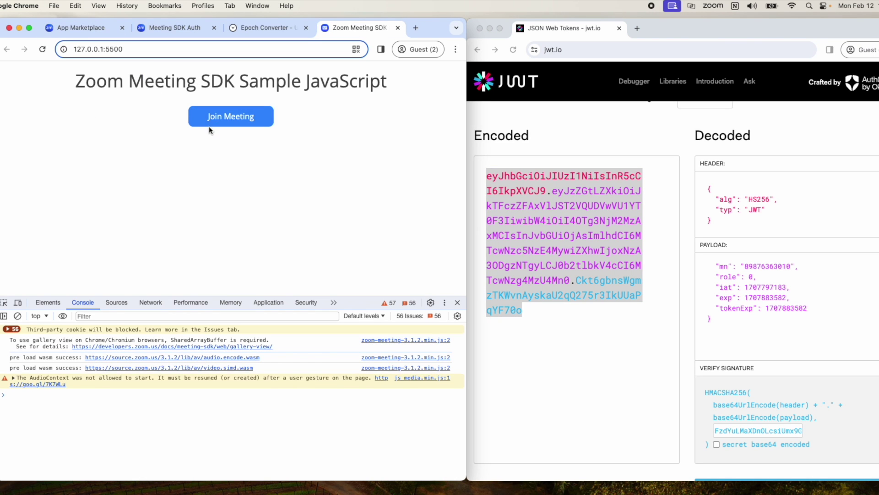
click(43, 49)
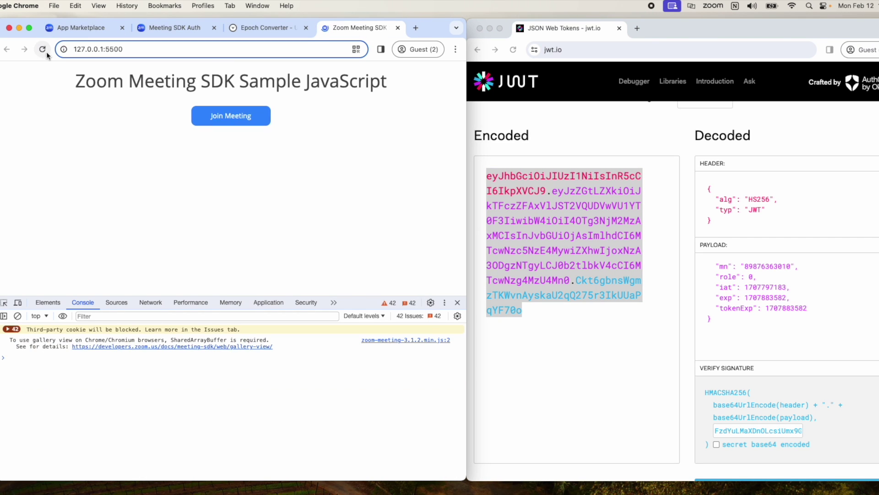
click(258, 123)
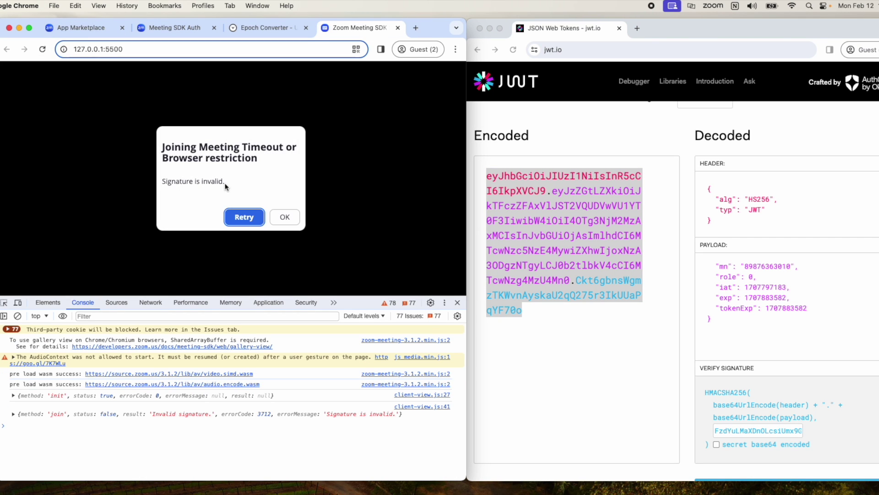
drag(225, 187, 149, 185)
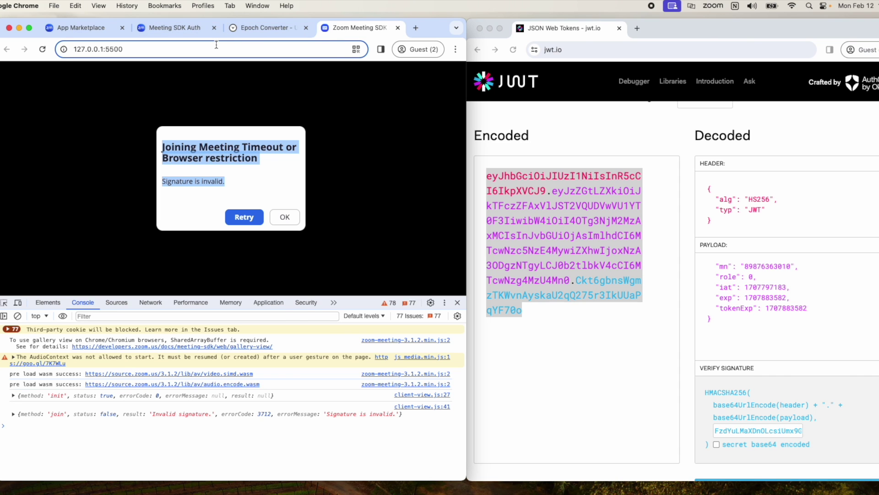
Replace the "NoVlaue" placeholder in startMeeting with the signed jwt.io token.
key(ctrl+Left)
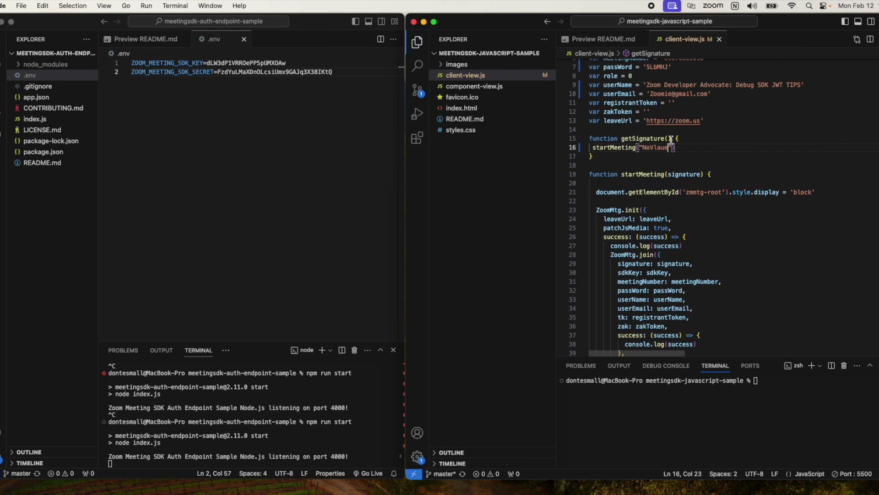
key(BackSpace)
key(BackSpace)
key(BackSpace)
key(BackSpace)
key(BackSpace)
key(BackSpace)
key(BackSpace)
key(super+v)
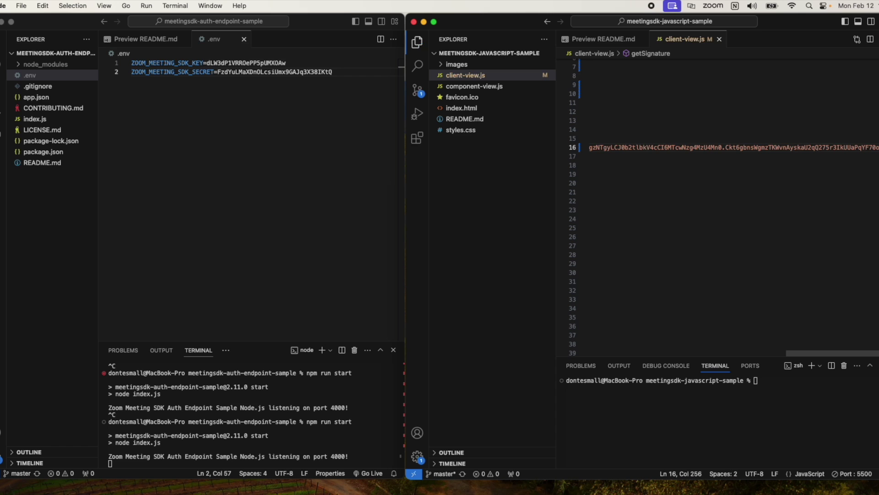
key(super+Tab)
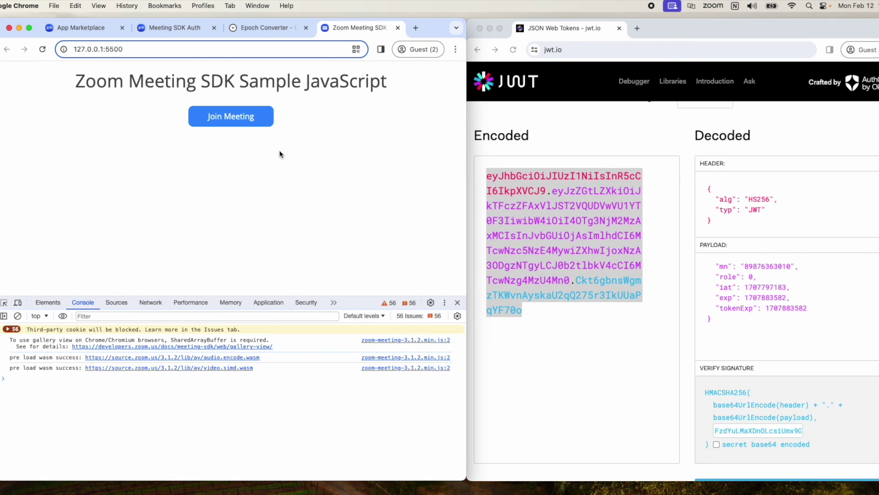
Join the meeting from the sample page, now opening without a signature error.
click(254, 123)
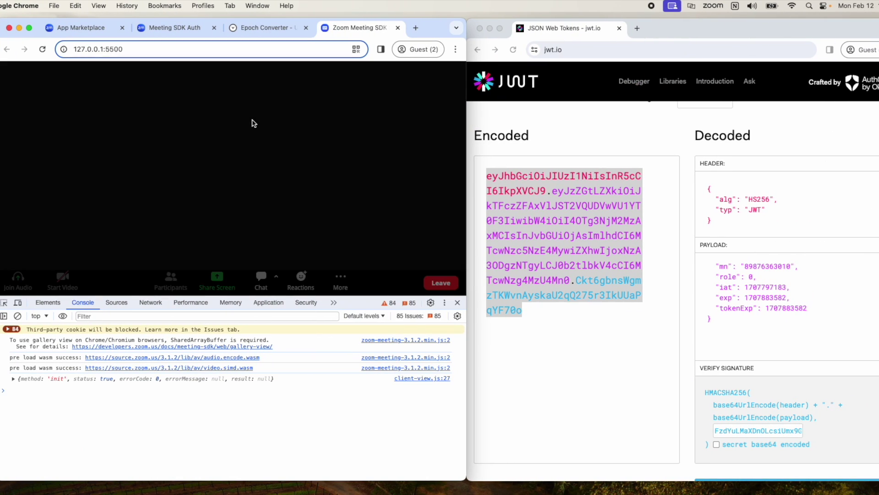